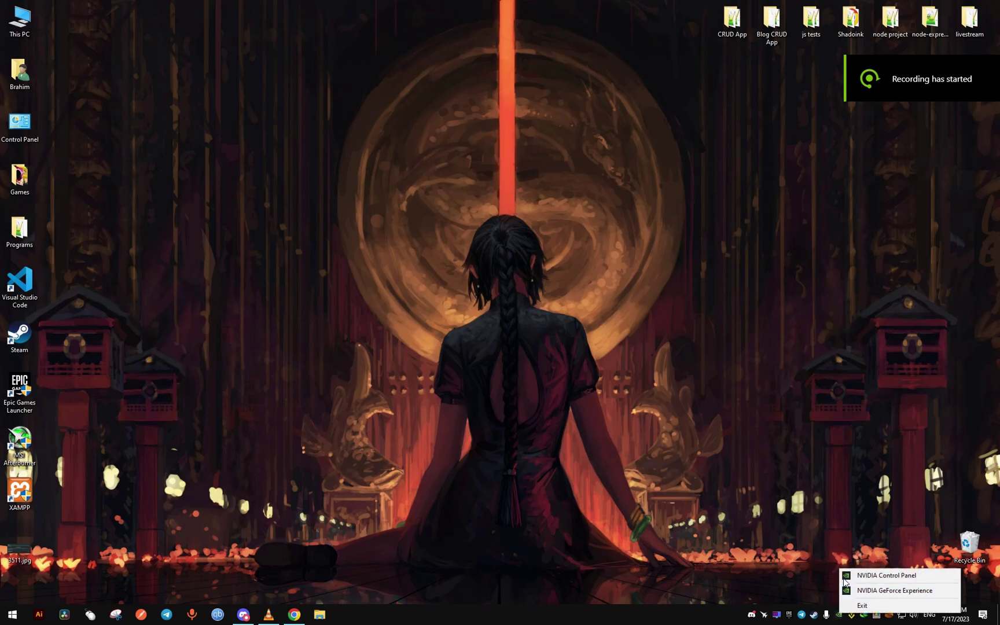
# - Launch NVIDIA Control Panel and go to the Program Settings of Manage 3D settings
pyautogui.click(855, 576)
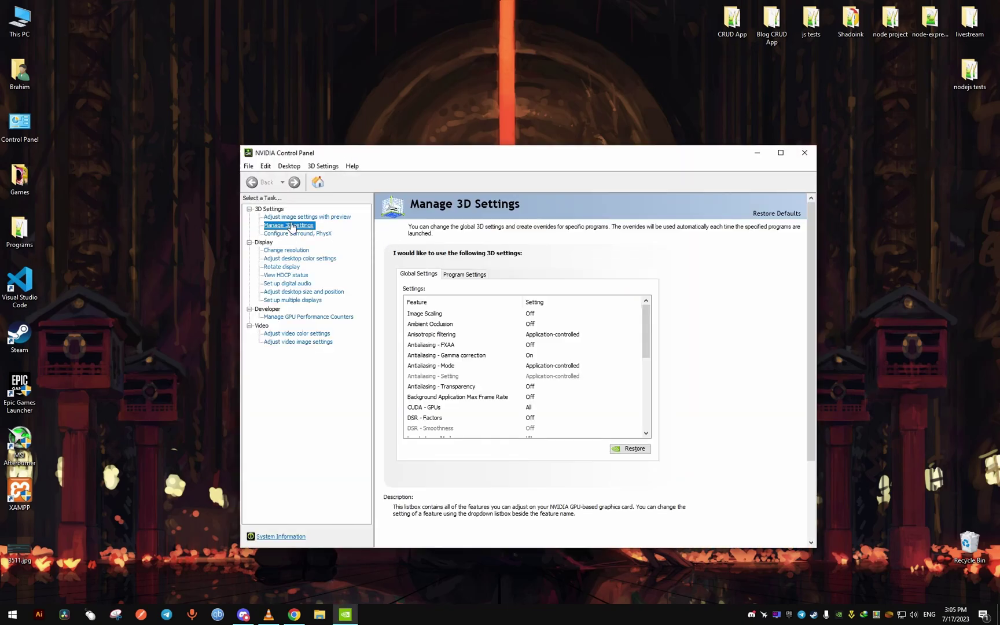
pyautogui.click(463, 275)
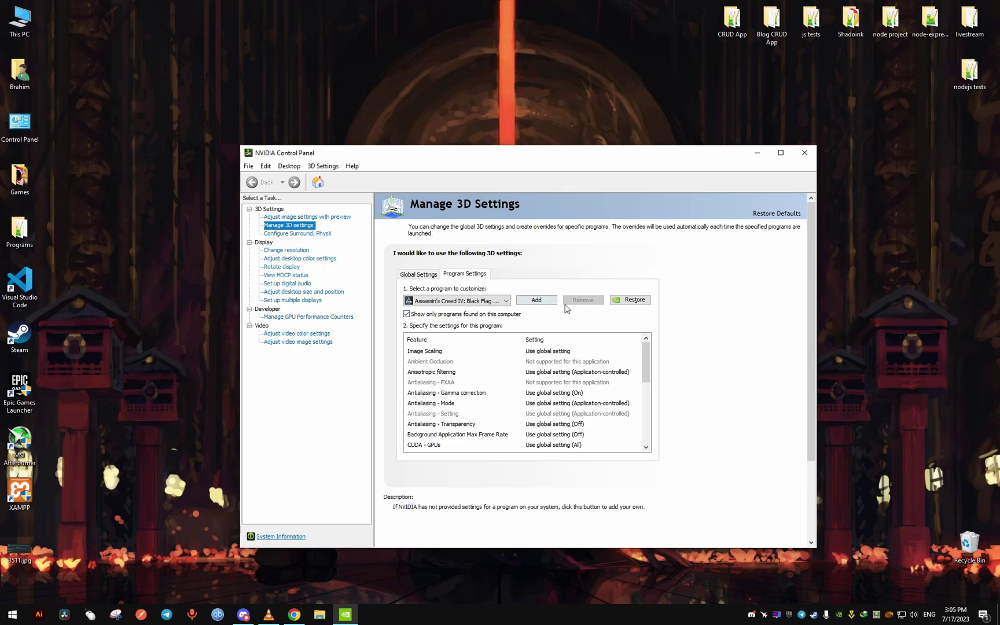
pyautogui.click(491, 302)
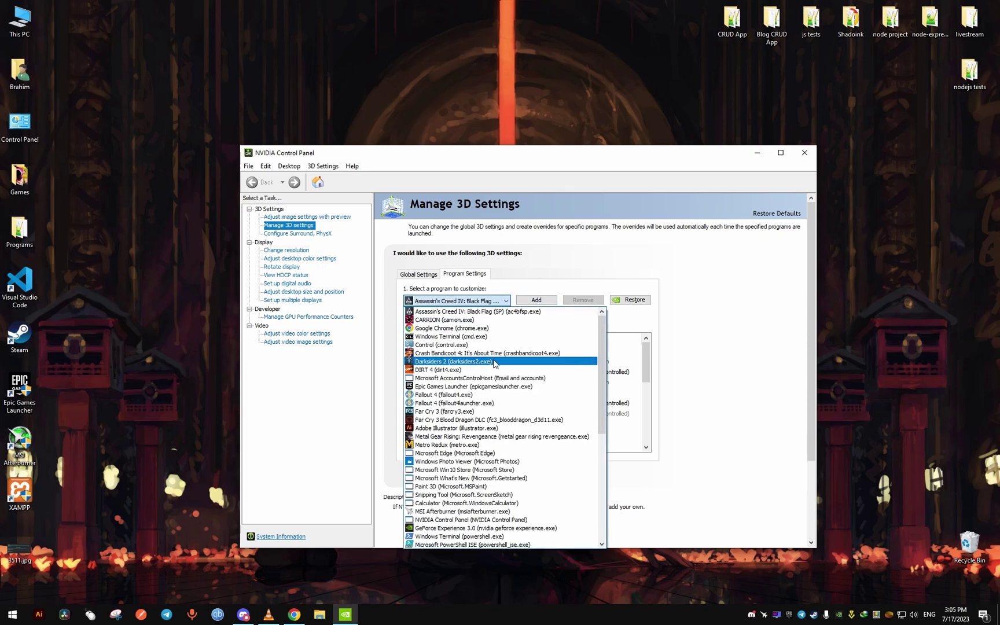
pyautogui.scroll(-1, 604, 334)
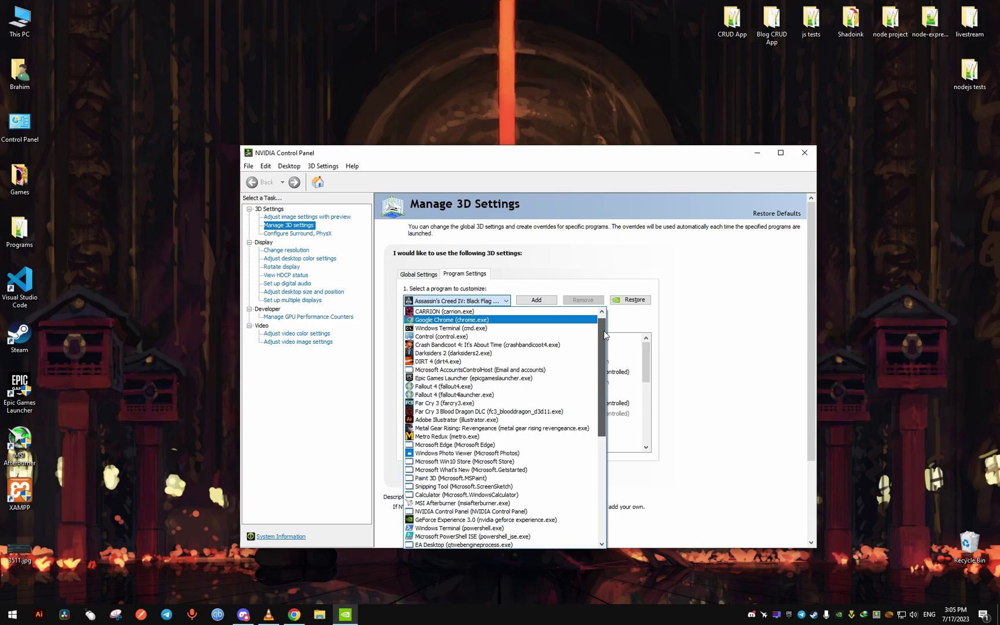
pyautogui.scroll(1, 604, 332)
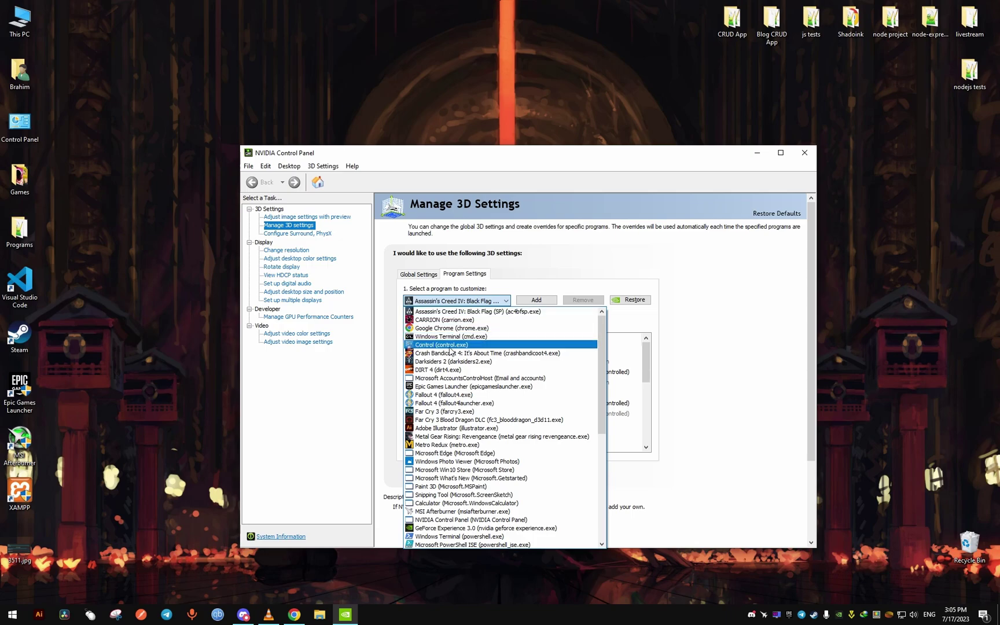
pyautogui.scroll(-5, 483, 438)
pyautogui.scroll(-2, 482, 440)
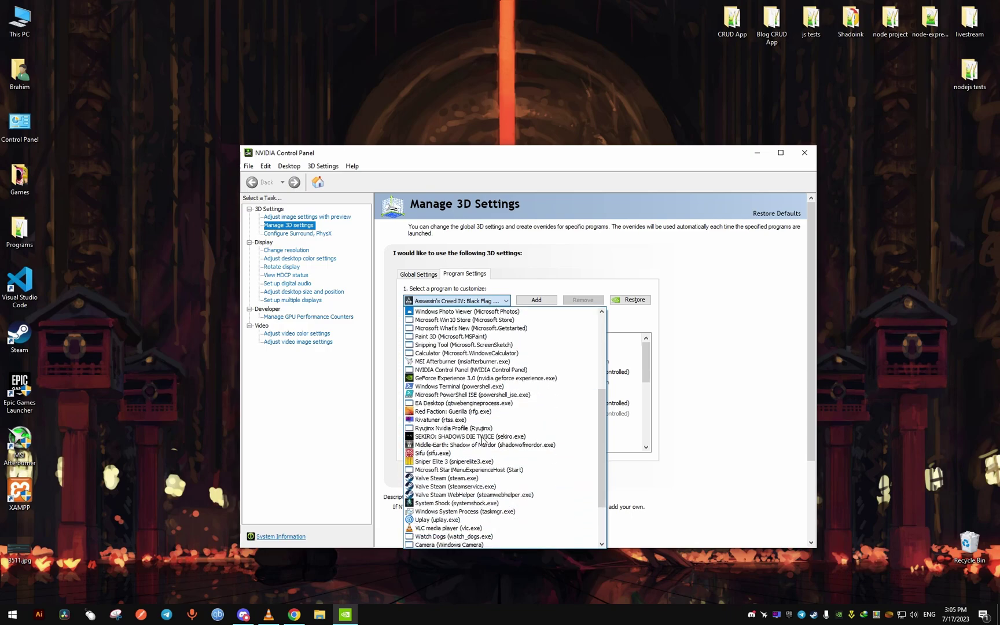
pyautogui.scroll(-1, 482, 440)
pyautogui.scroll(-2, 483, 440)
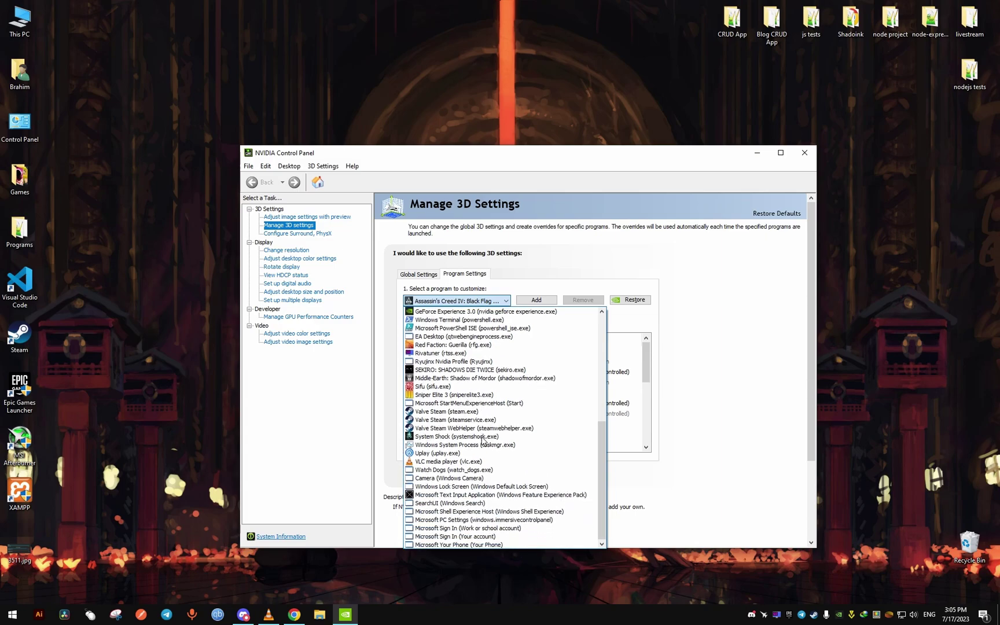
pyautogui.click(539, 282)
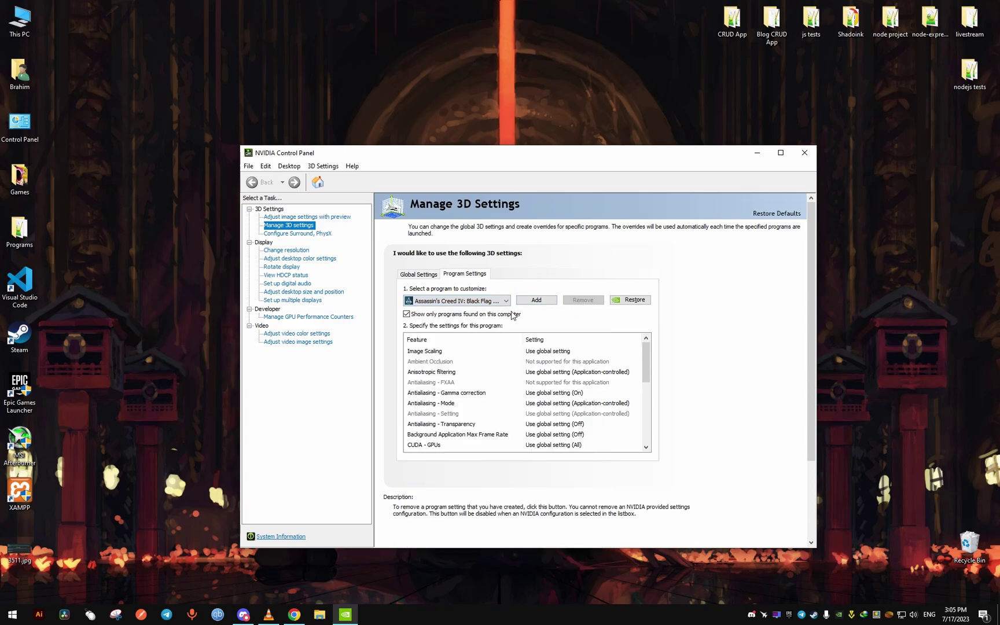
# - Start adding a program, sort the list A to Z, and browse for the executable on disk
pyautogui.click(536, 300)
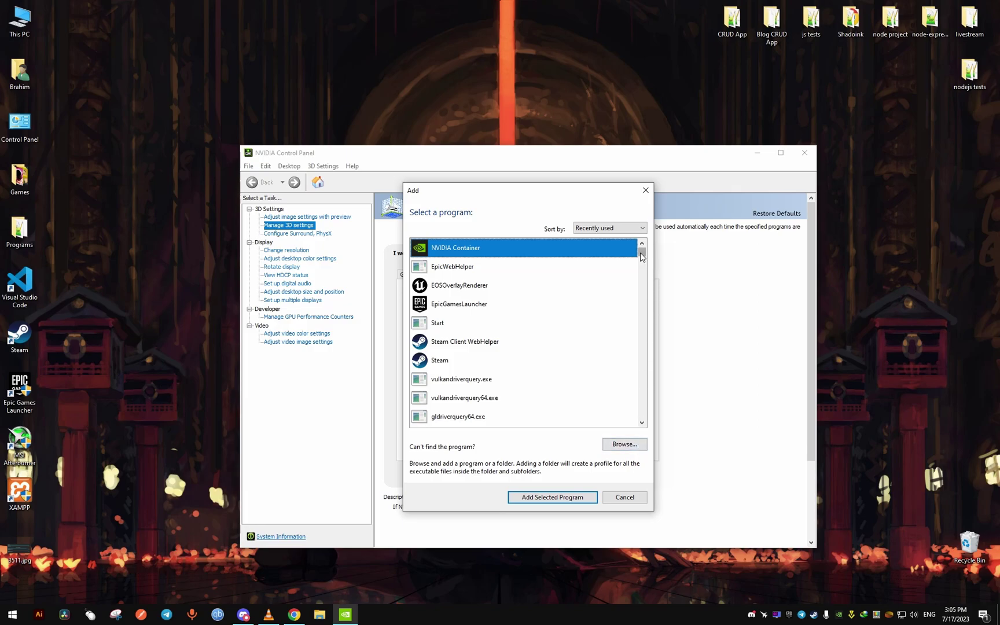
pyautogui.scroll(-1, 642, 256)
pyautogui.scroll(-1, 642, 257)
pyautogui.click(622, 226)
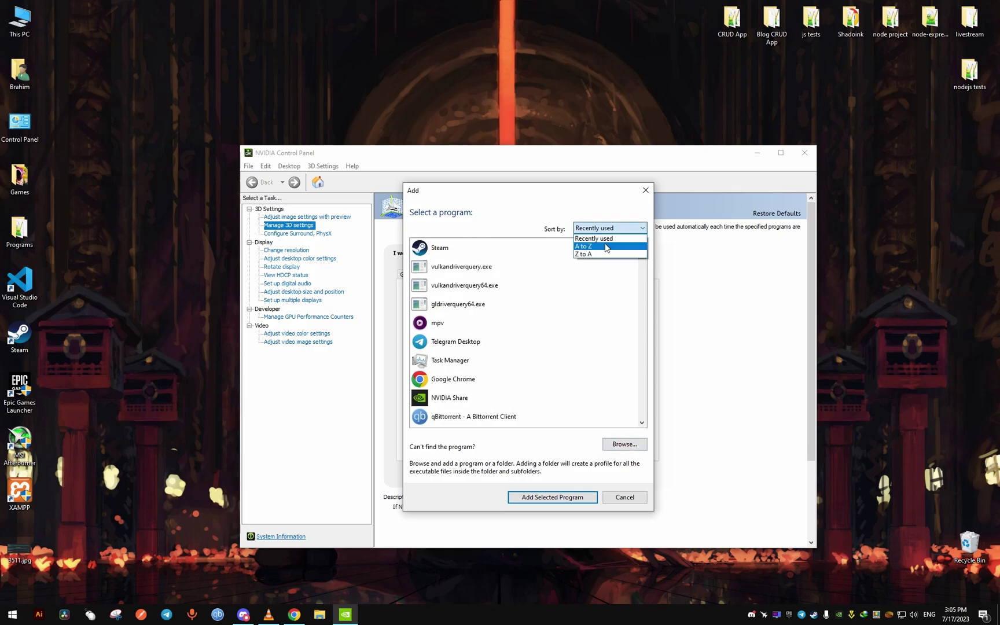
pyautogui.click(607, 247)
pyautogui.scroll(-3, 642, 261)
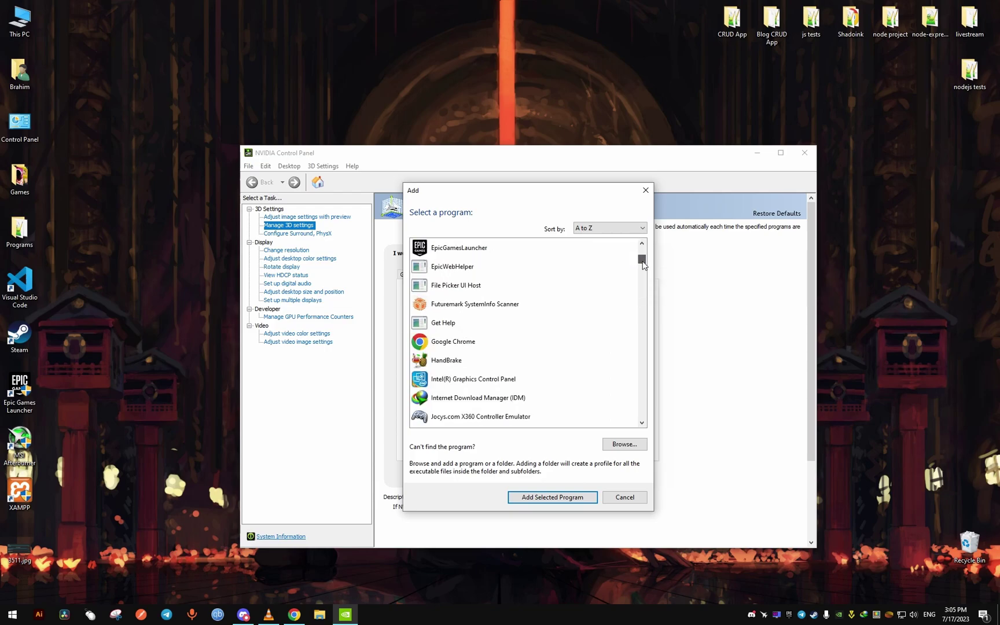
pyautogui.scroll(-3, 642, 272)
pyautogui.moveTo(642, 271); pyautogui.dragTo(640, 256)
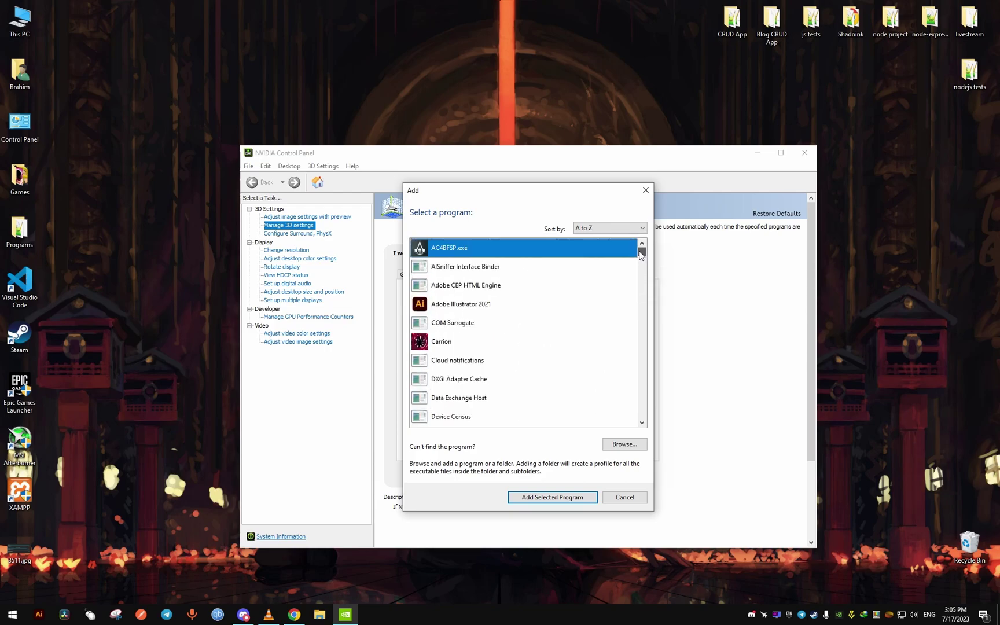
pyautogui.scroll(-1, 494, 389)
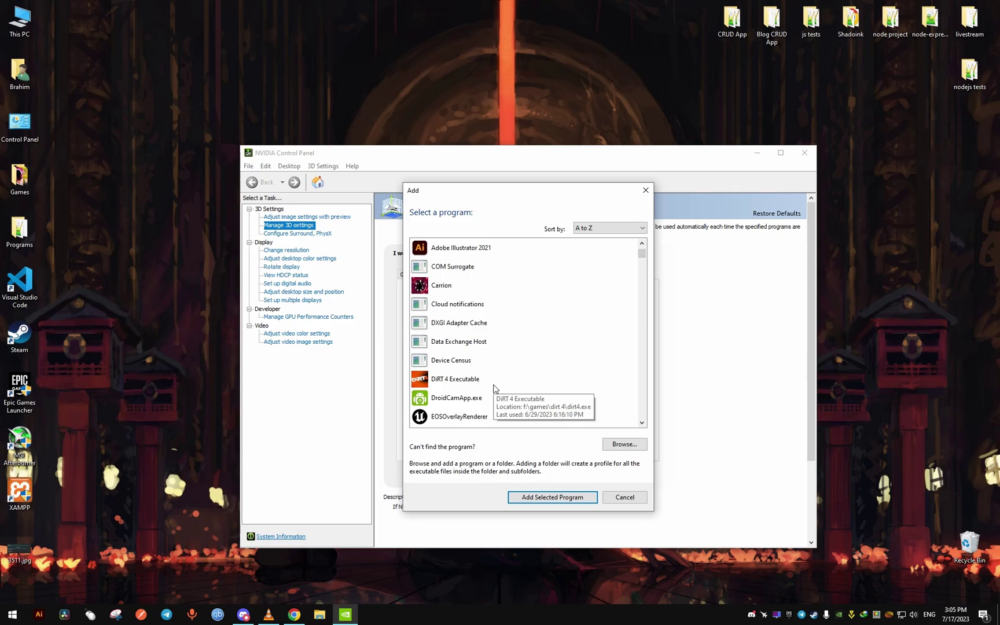
pyautogui.scroll(-1, 494, 391)
pyautogui.scroll(-1, 495, 394)
pyautogui.click(623, 445)
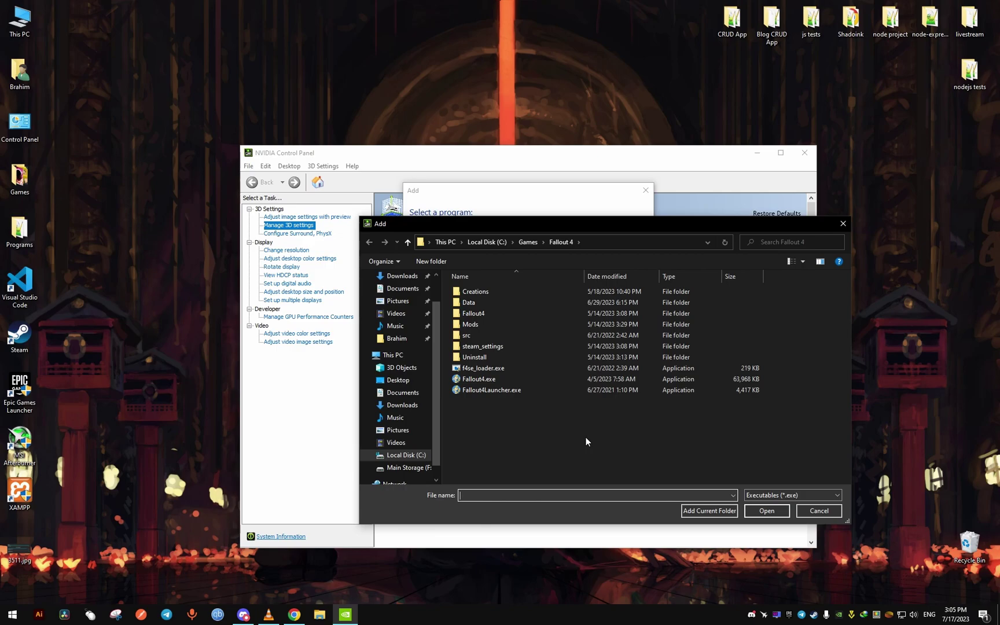
# - Select C:\Games\Dave The Diver\DaveTheDiver.exe as the new program profile
pyautogui.click(528, 242)
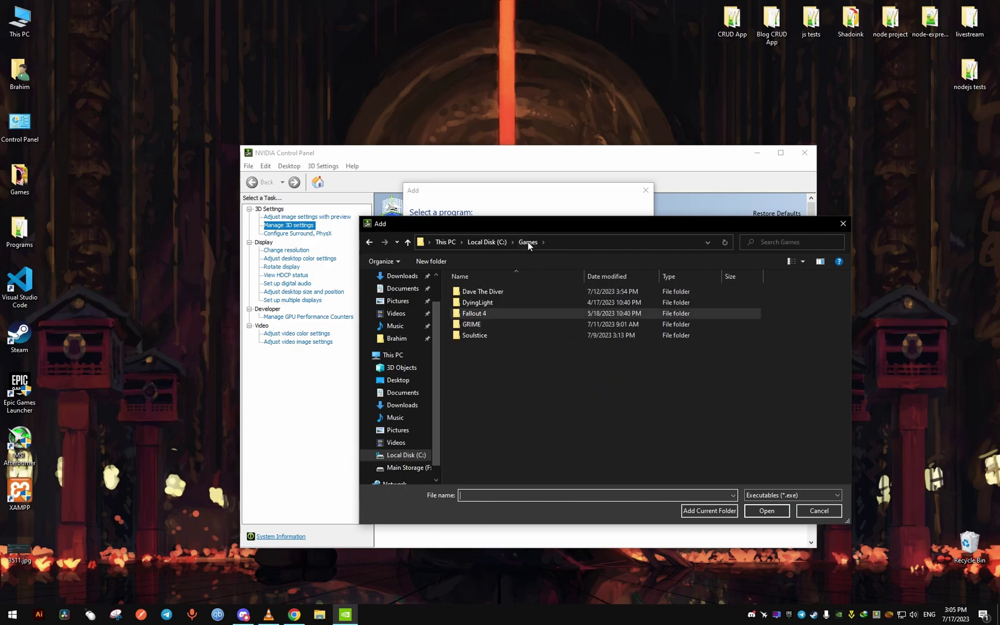
pyautogui.doubleClick(521, 290)
pyautogui.click(484, 313)
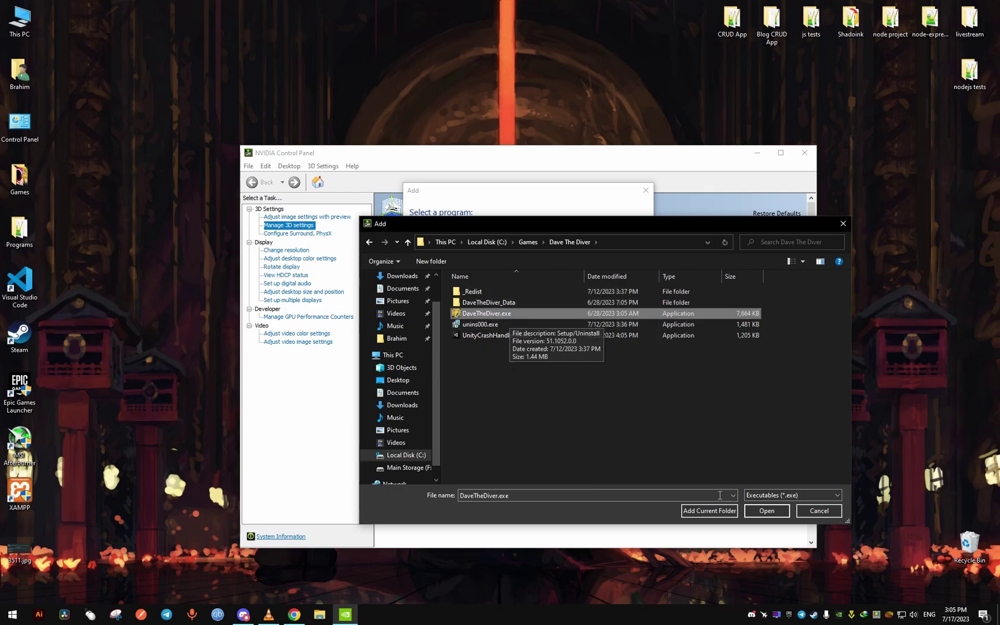
pyautogui.click(767, 515)
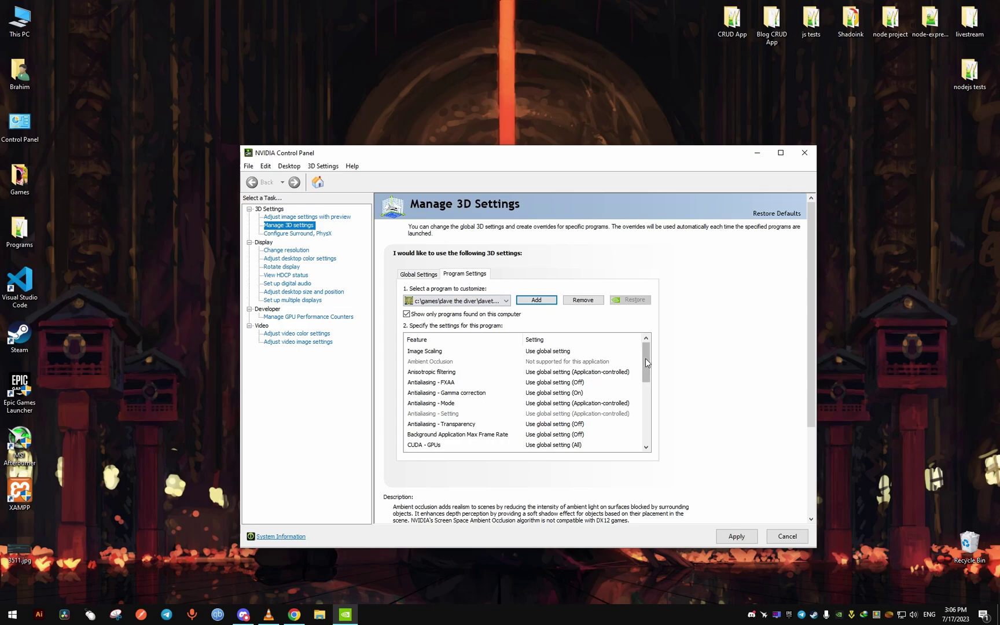
pyautogui.moveTo(645, 358); pyautogui.dragTo(644, 422)
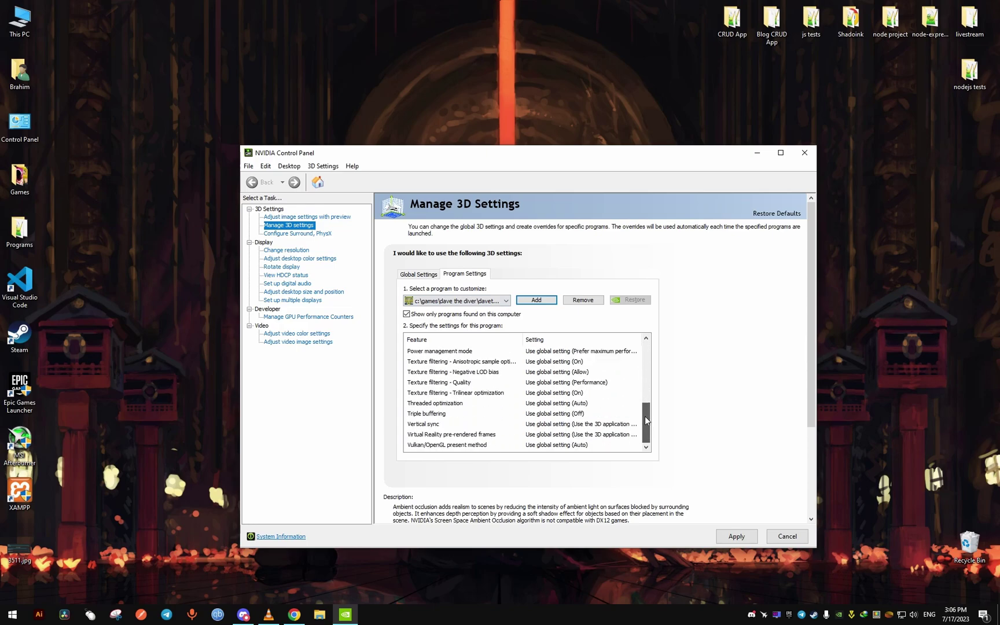
# - Set Vertical sync to On for Dave the Diver and close the panel
pyautogui.click(570, 425)
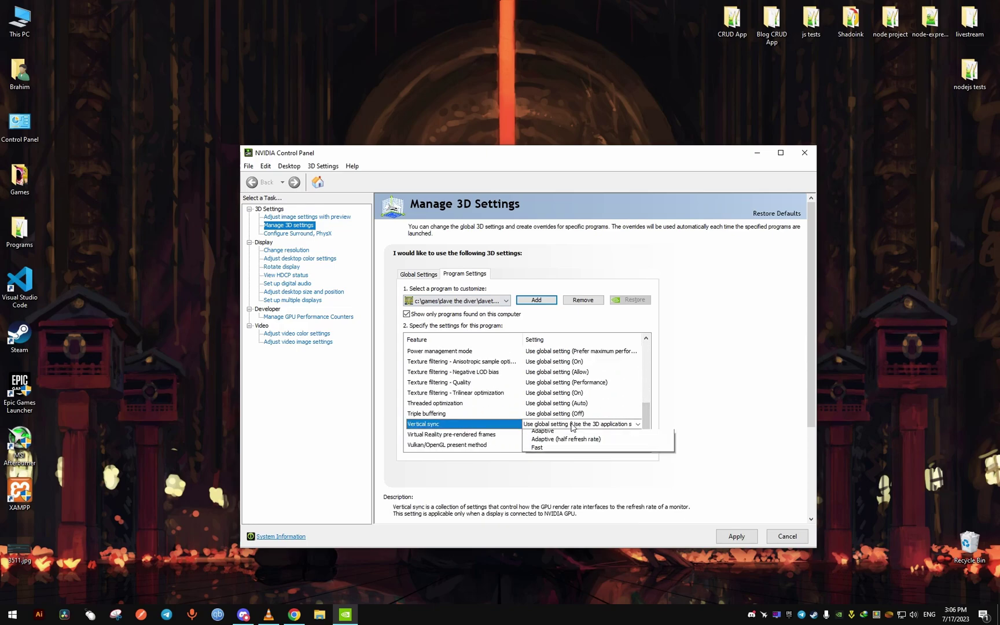
pyautogui.click(540, 458)
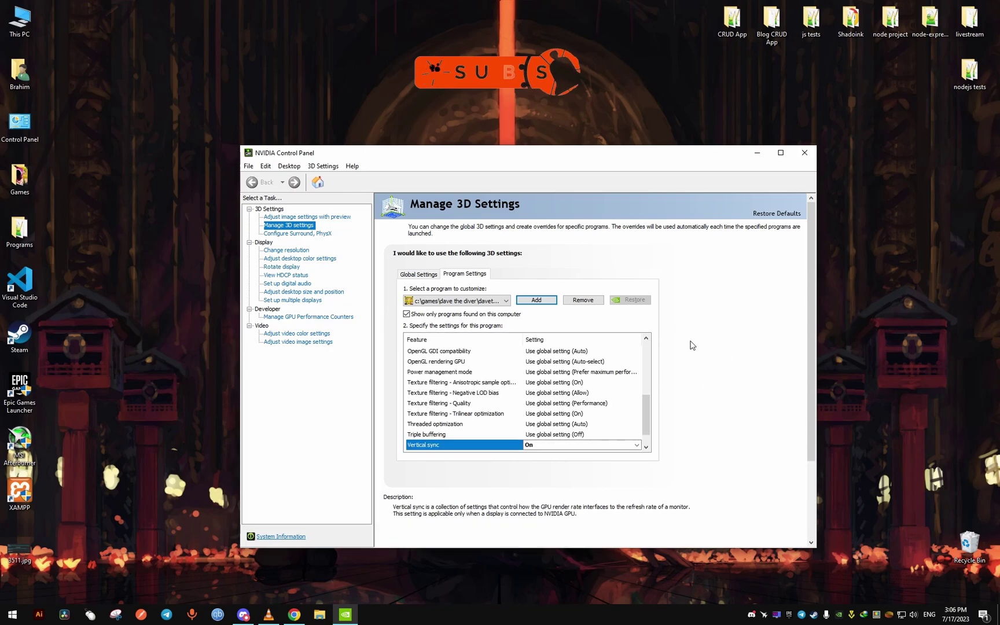
pyautogui.click(805, 152)
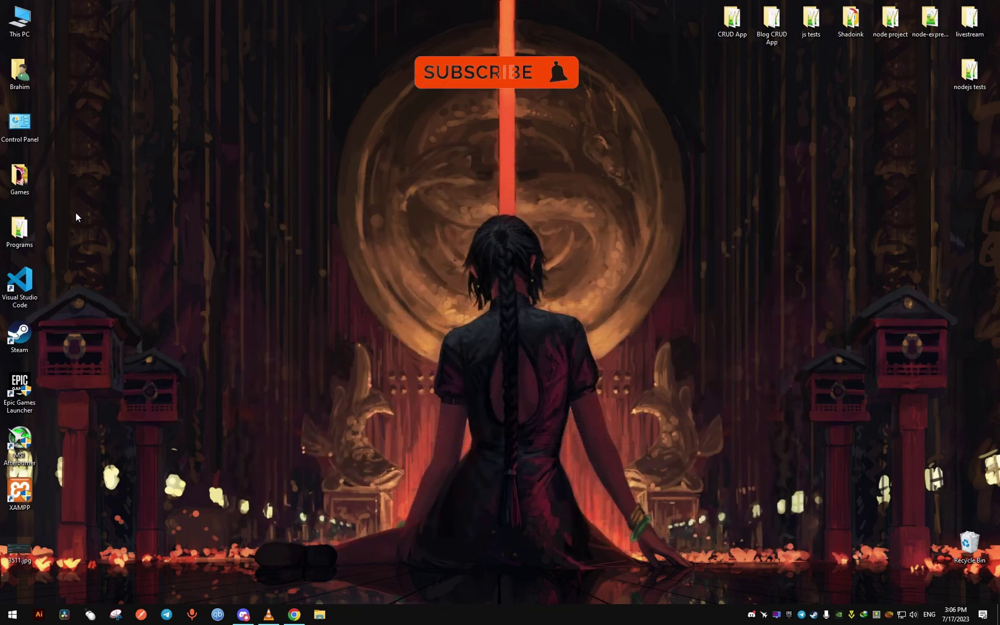